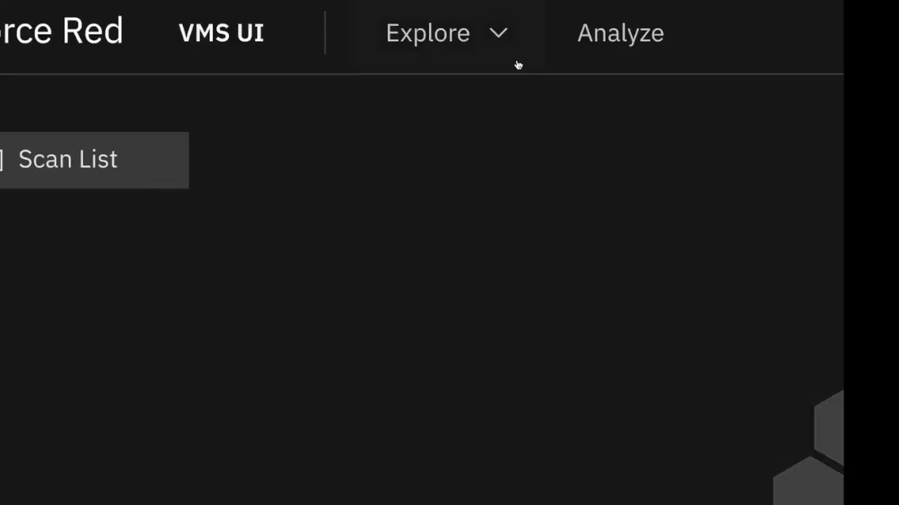
Open the stats for network 10 on the hexagon map and review its host figures and vulnerability list
left_click(503, 41)
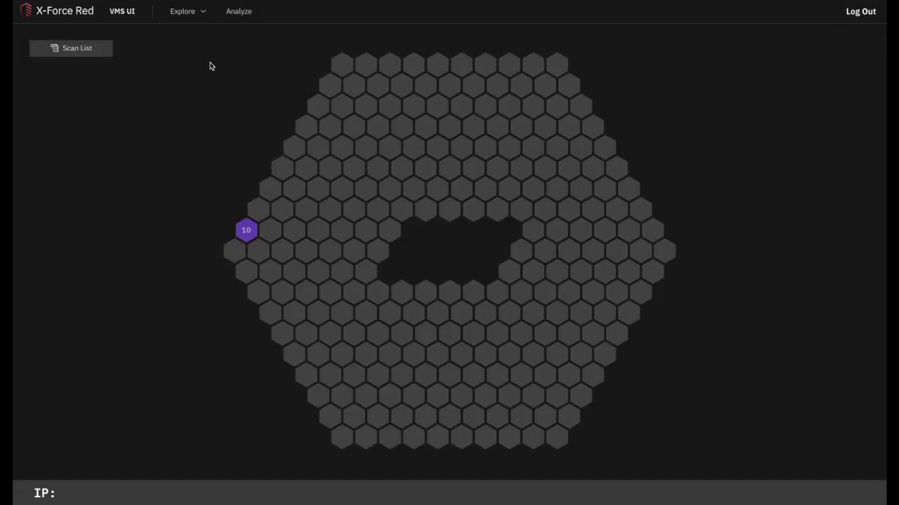
left_click(253, 238)
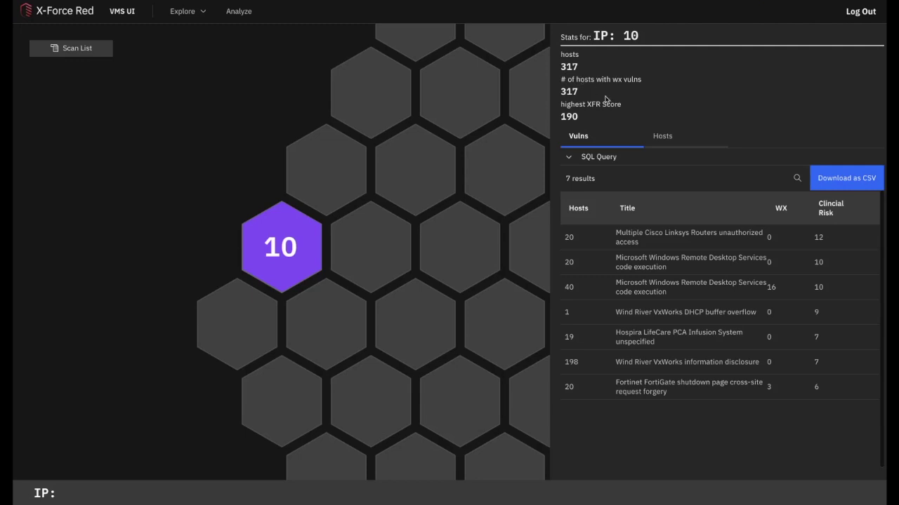
left_click_drag(620, 105, 559, 106)
left_click(664, 107)
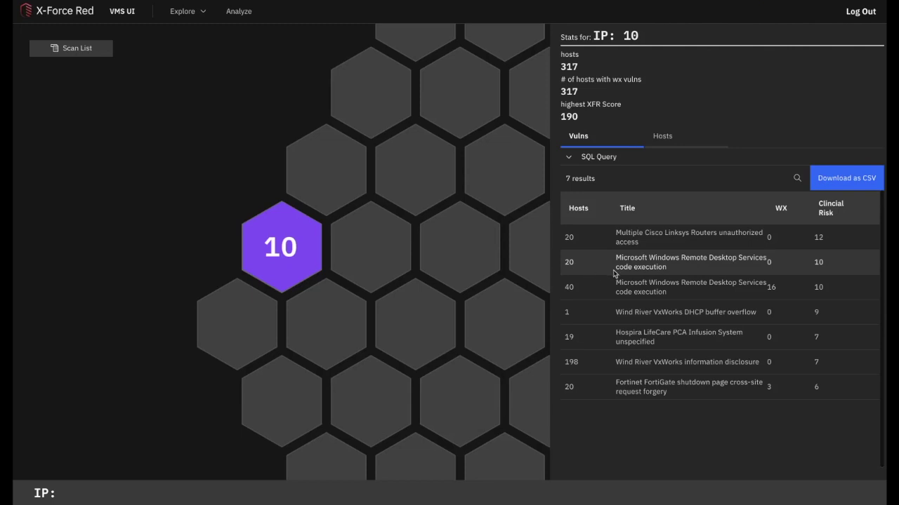
left_click_drag(674, 294, 709, 293)
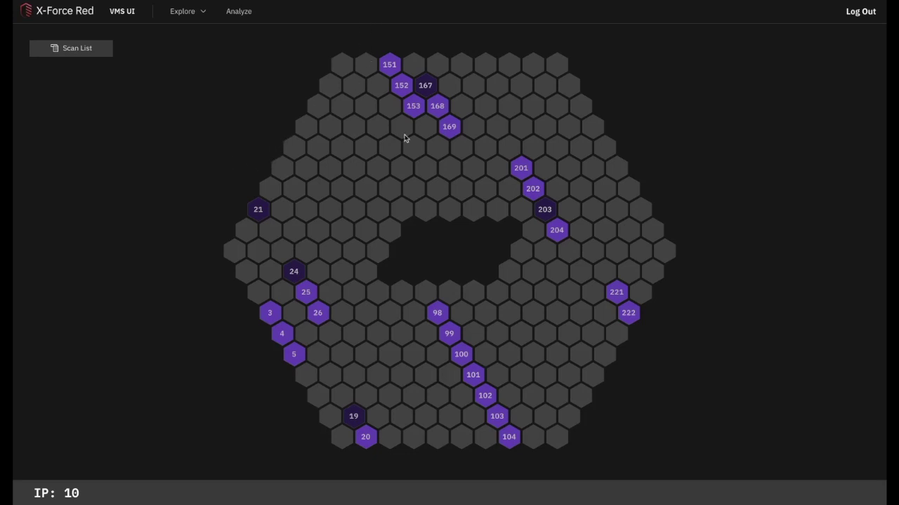
Within network 10, select subnet 151 and review its list of hosts
left_click(391, 63)
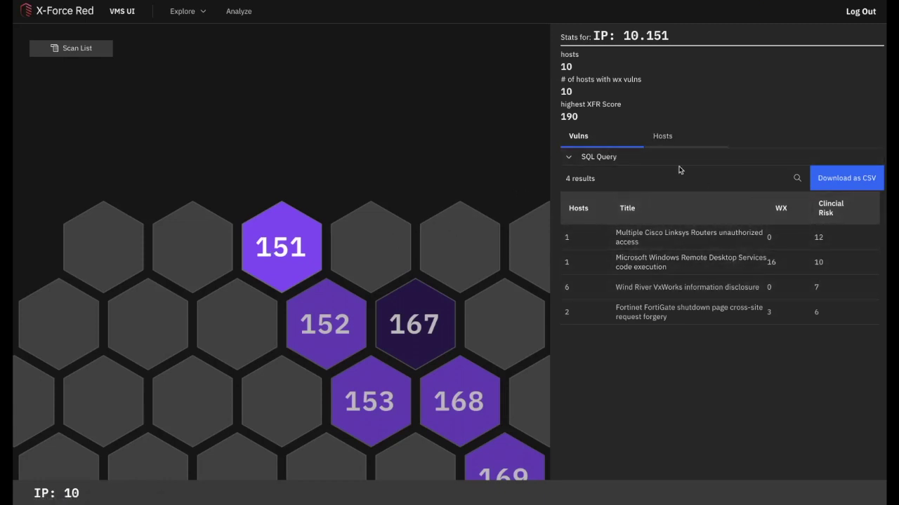
left_click(663, 142)
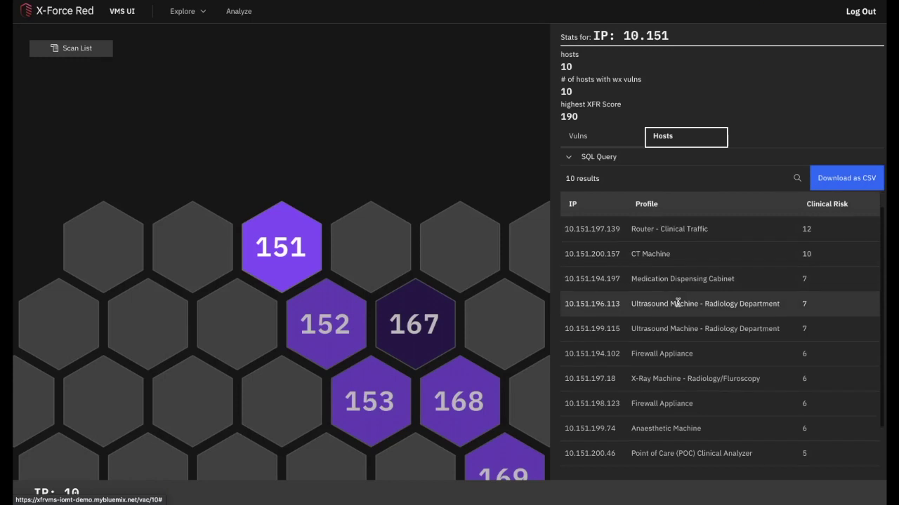
scroll(675, 288, "down", 1)
scroll(677, 302, "up", 1)
Review the hosts of subnet 10.152 and the vulnerabilities of subnets 10.153 and 10.168
left_click(318, 322)
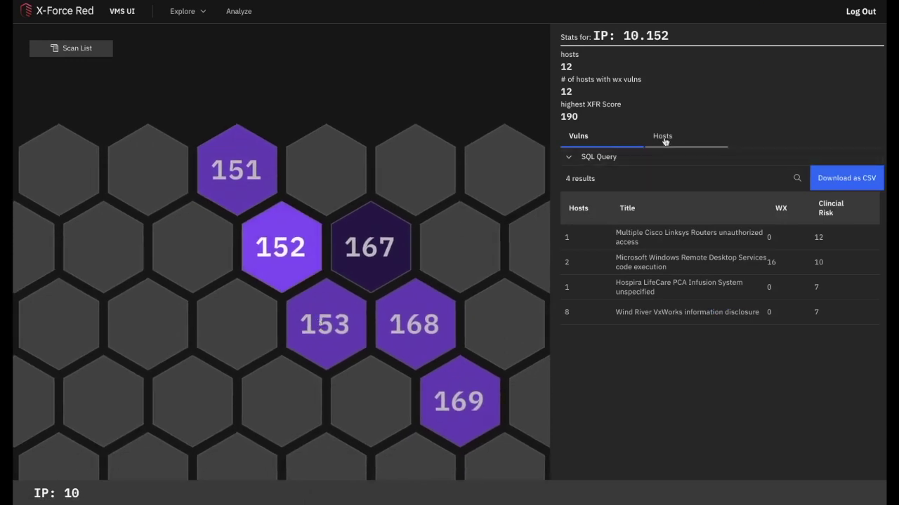
left_click(661, 137)
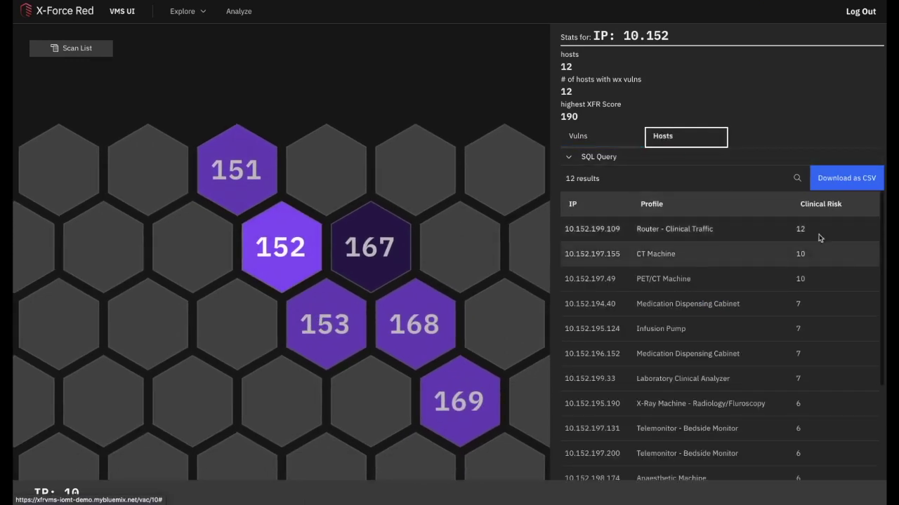
left_click(339, 343)
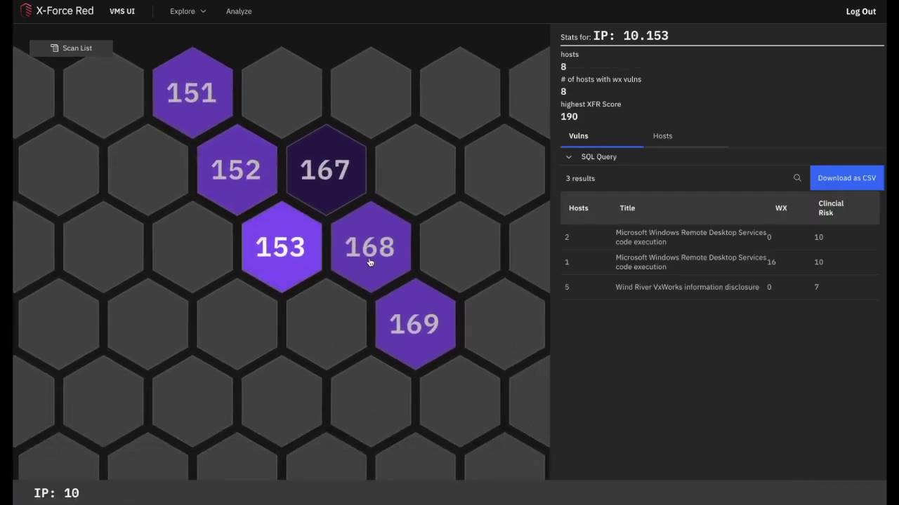
left_click(369, 262)
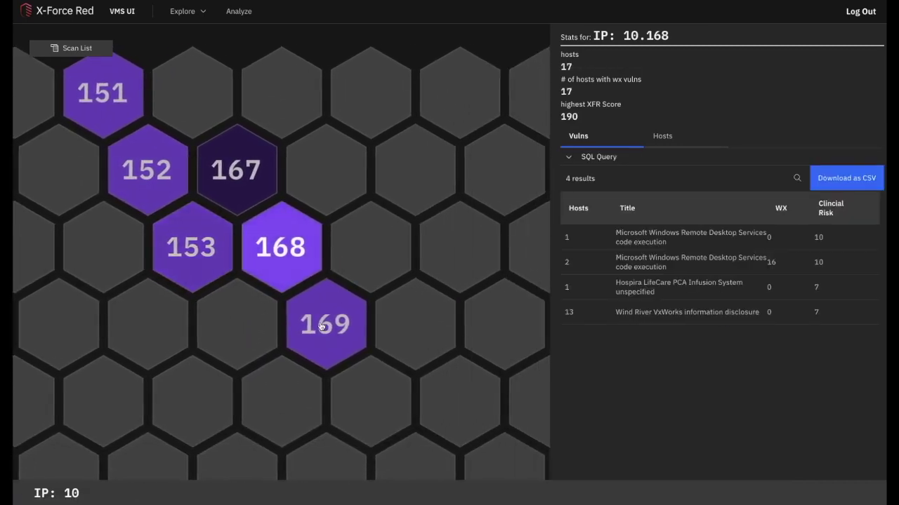
Select subnet 10.169 and review its vulnerabilities and its hosts with their profiles and clinical risk
left_click(321, 325)
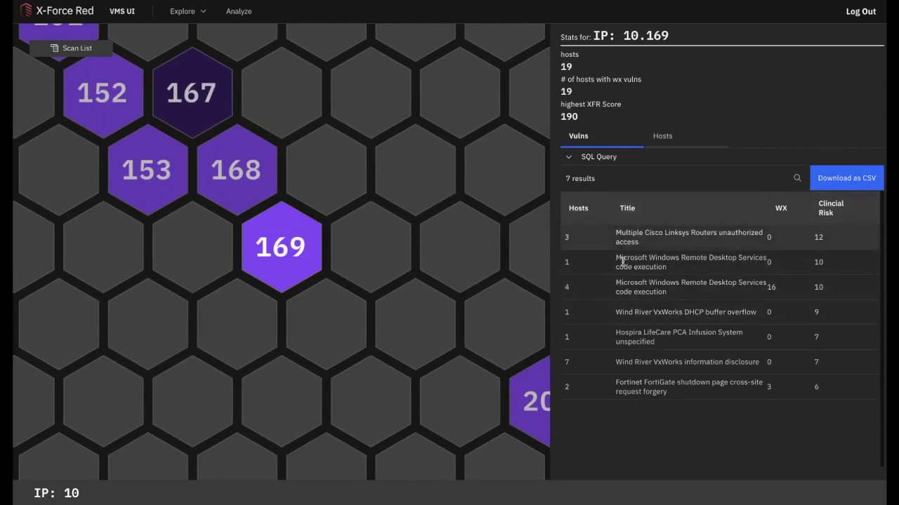
left_click(664, 139)
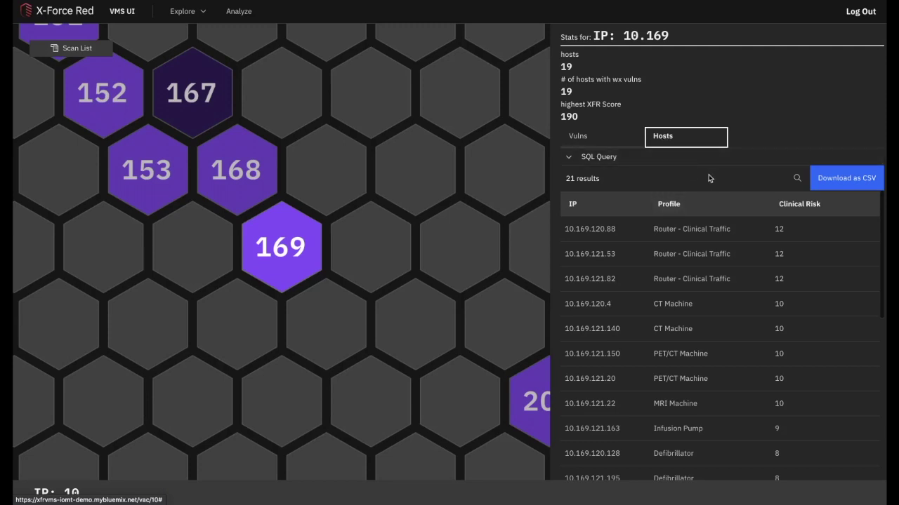
scroll(617, 328, "down", 1)
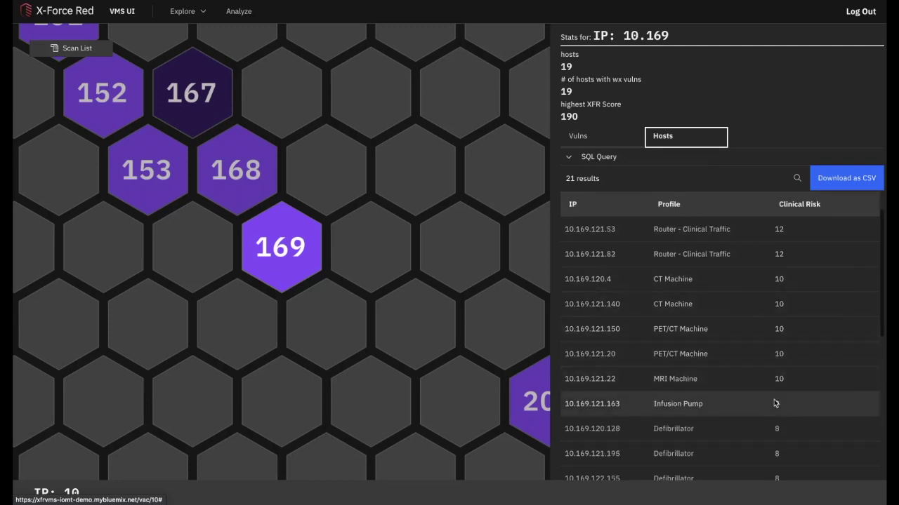
scroll(627, 390, "down", 5)
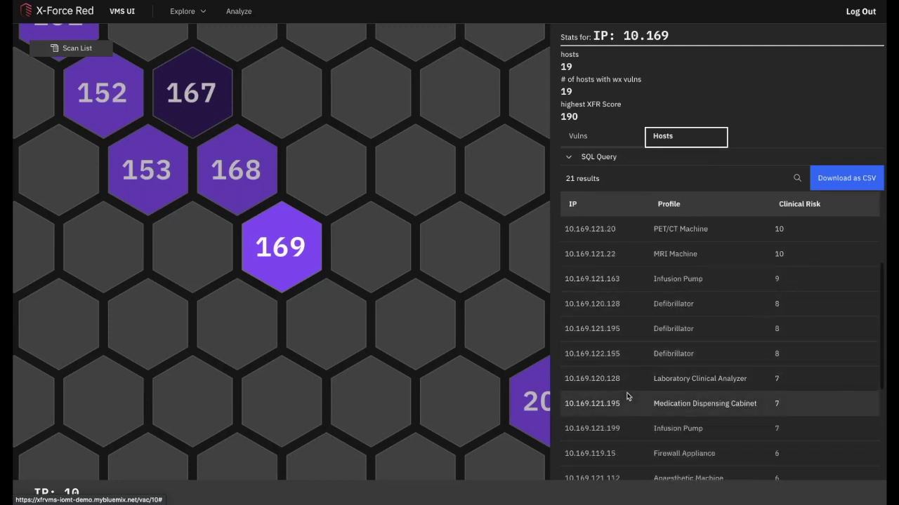
scroll(627, 395, "down", 2)
scroll(629, 397, "up", 8)
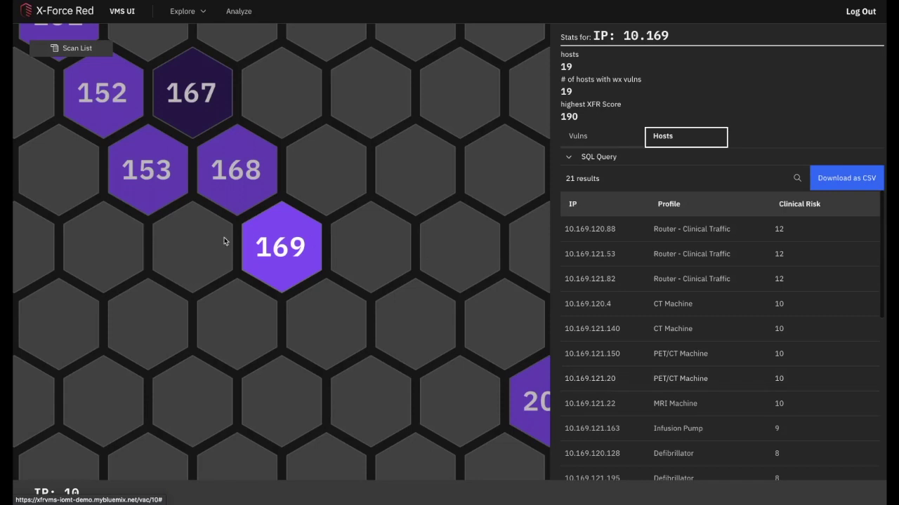
Drill down into subnet 10.169 and review the hosts and vulnerabilities of 10.169.120
left_click(280, 245)
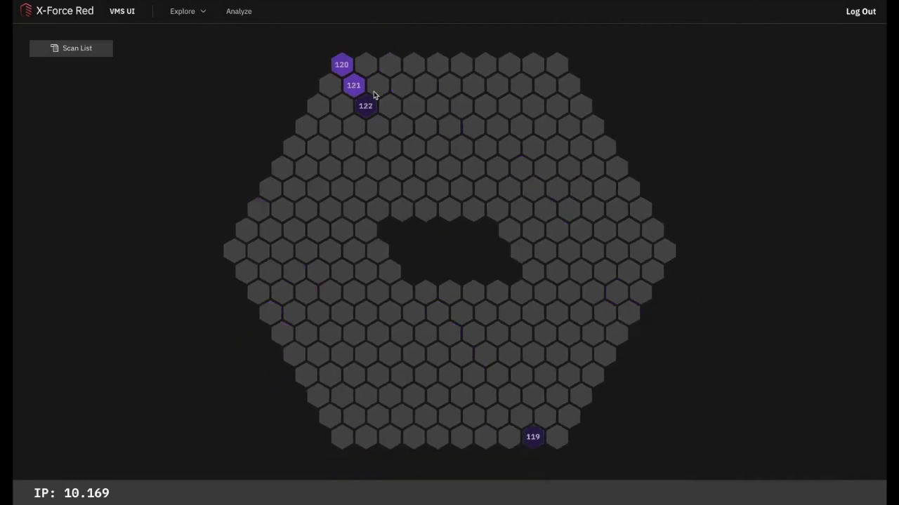
left_click(343, 67)
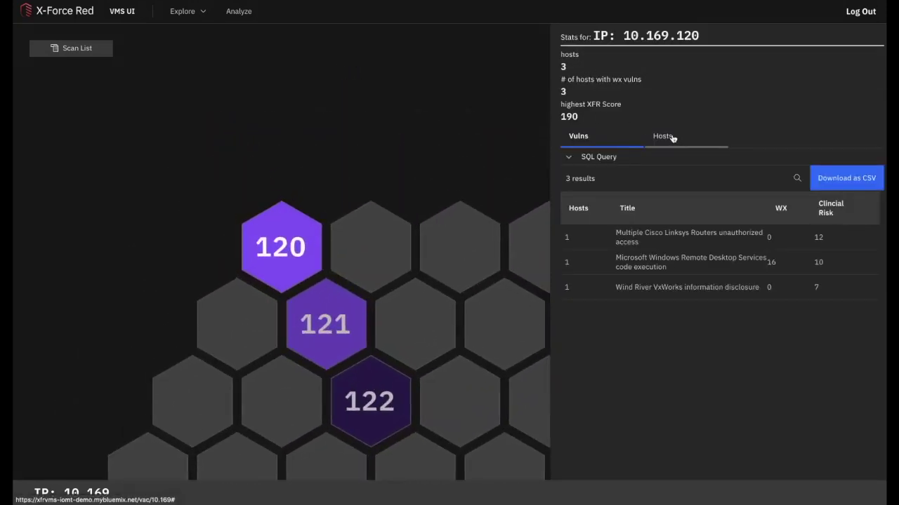
left_click(672, 139)
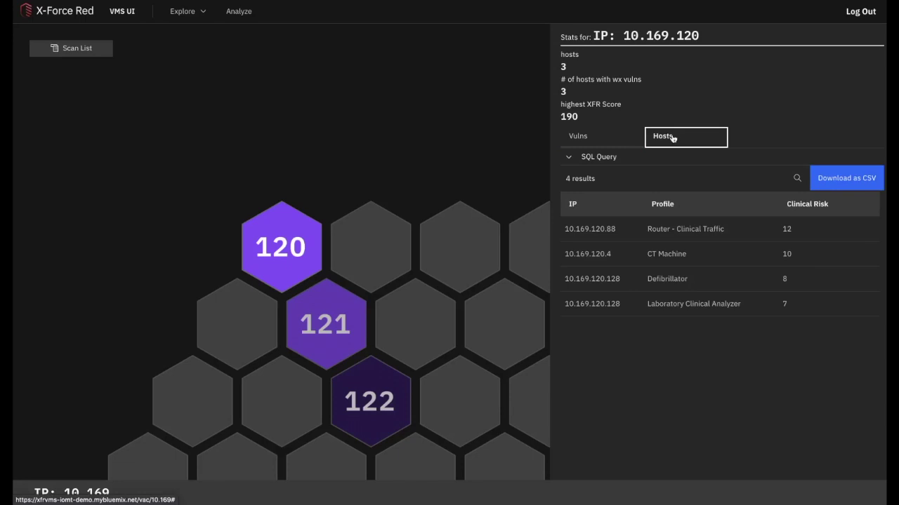
left_click(602, 138)
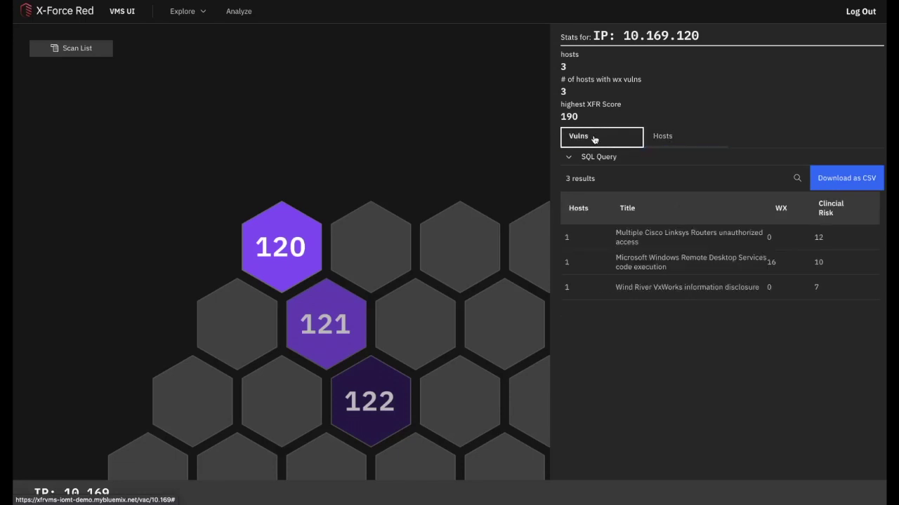
Select subnet 10.169.121 and review its hosts and vulnerabilities
left_click(316, 323)
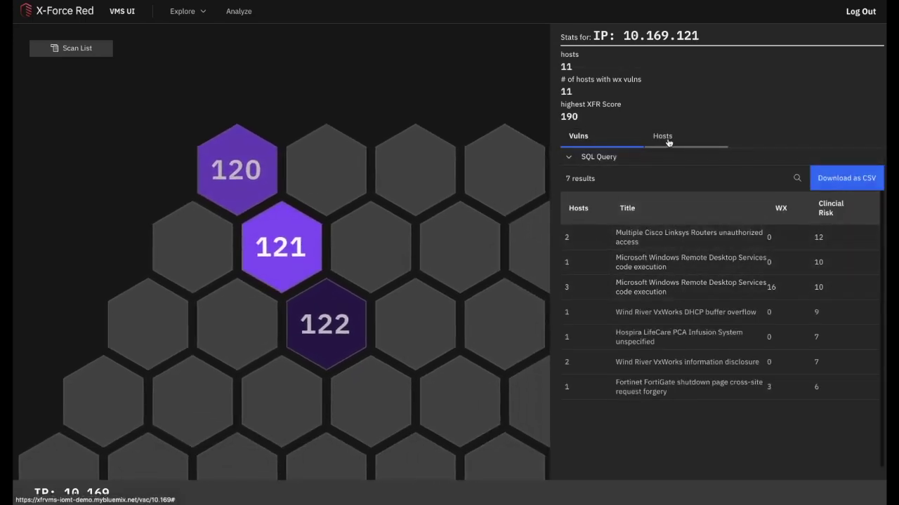
left_click(669, 143)
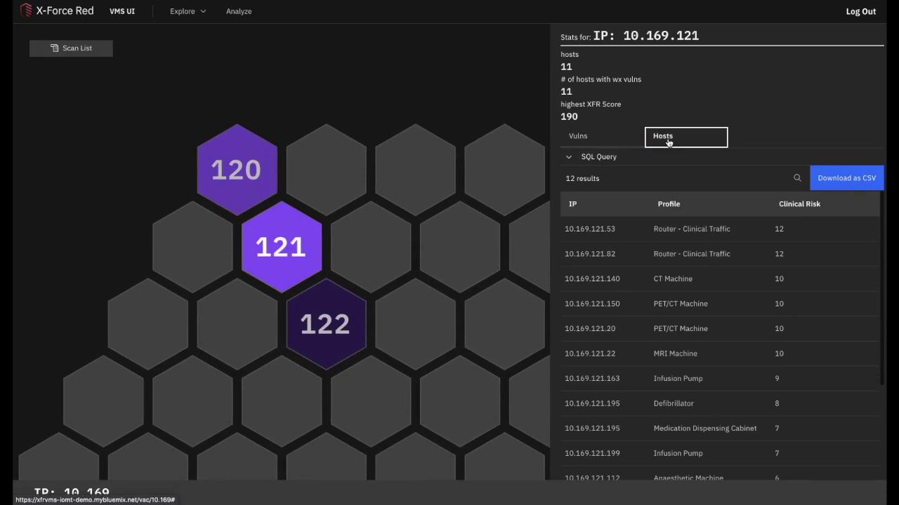
left_click(593, 137)
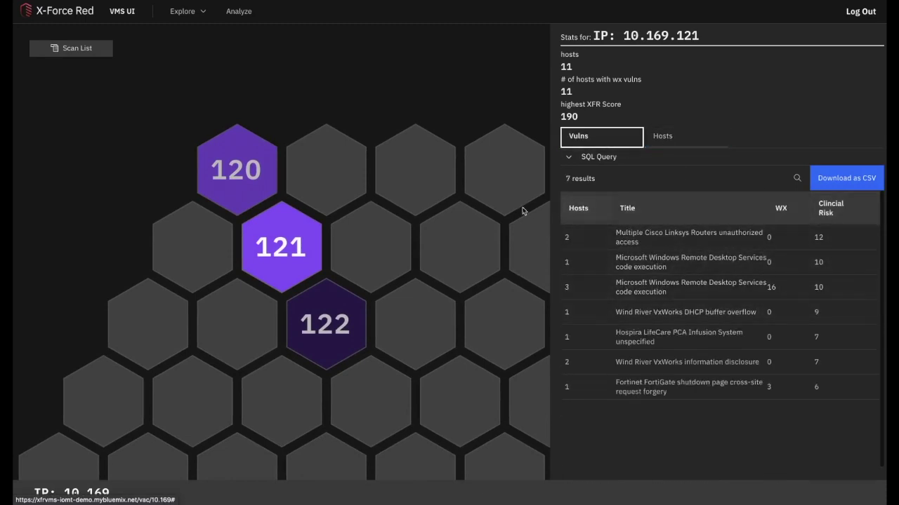
Drill down into 10.169.121 and review the vulnerability and device profile of host 140
left_click(268, 251)
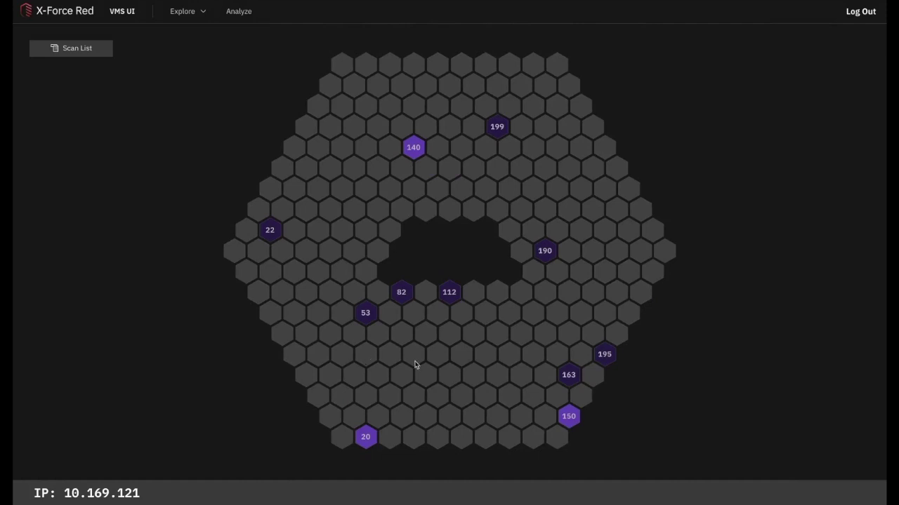
left_click(414, 148)
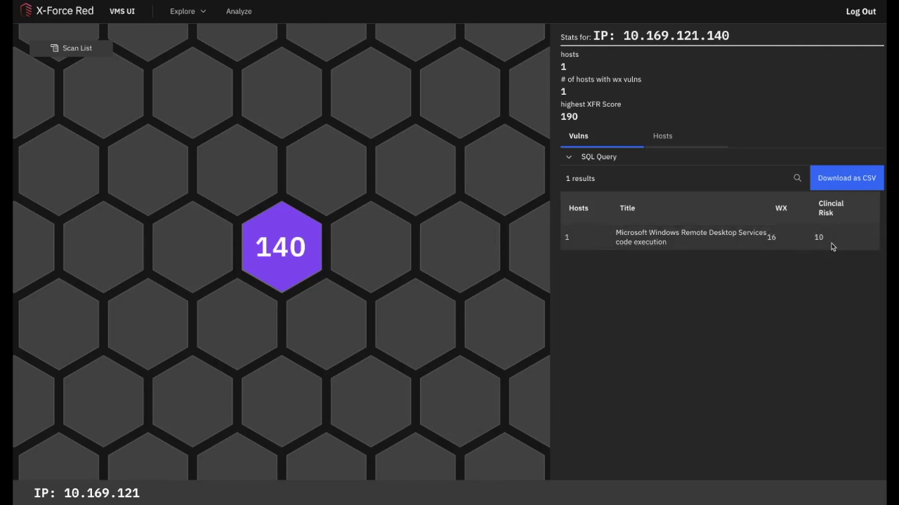
left_click(664, 136)
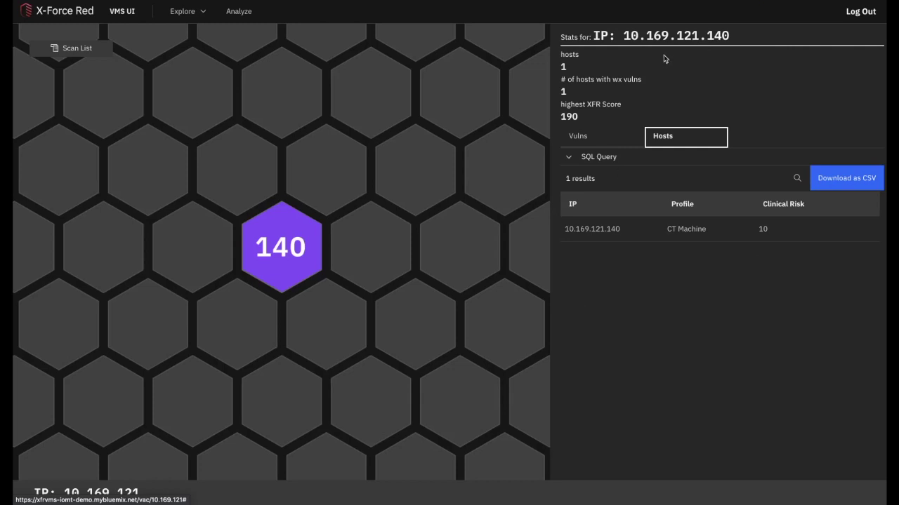
left_click_drag(623, 35, 695, 36)
Close the host's stats and go back up the hexagon map to the network 10 level
left_click(695, 37)
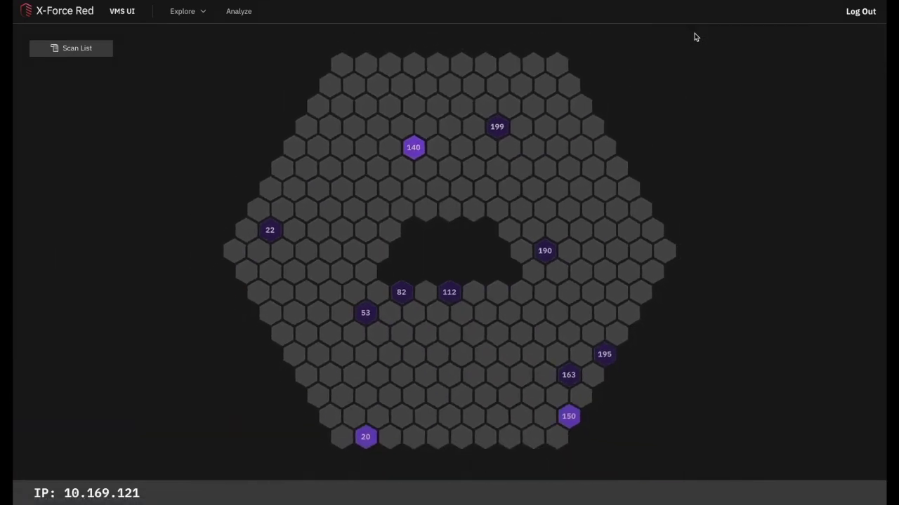
left_click(102, 495)
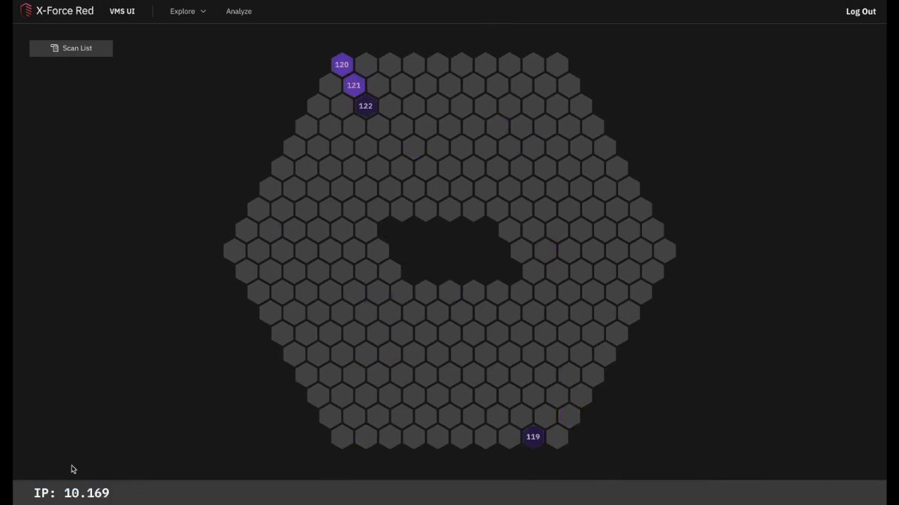
left_click(76, 493)
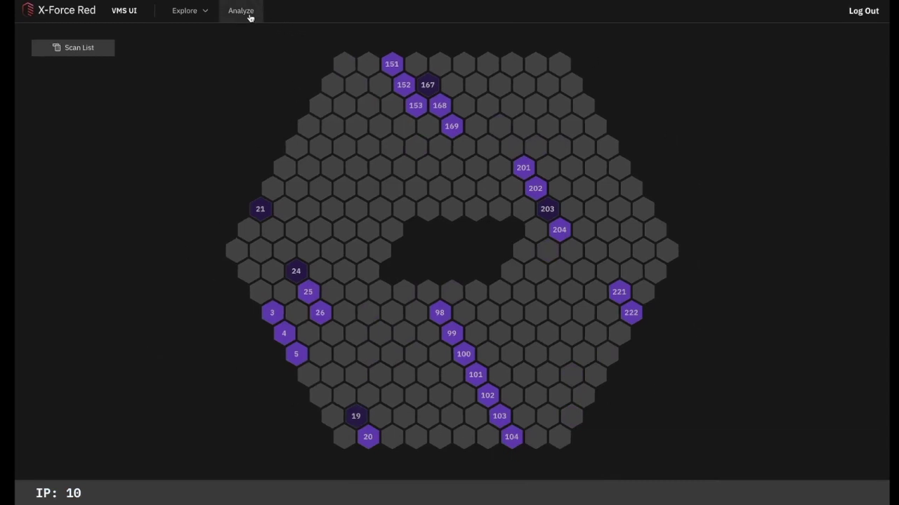
Run an SQL analysis joining occ and nessus for IP, CVE, CVSS, profile, threat, exploit, risk and comment columns, with ag_c_risk not null, ordered by Threat descending
left_click(250, 17)
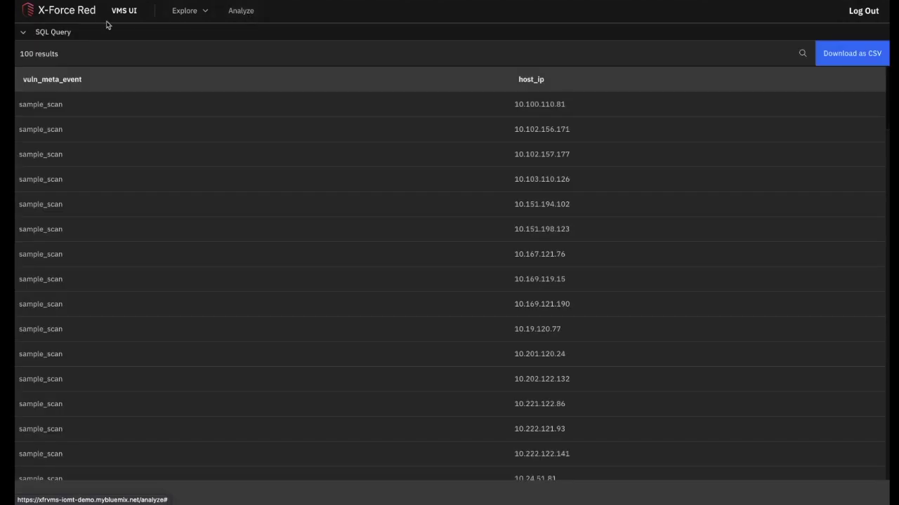
left_click(38, 32)
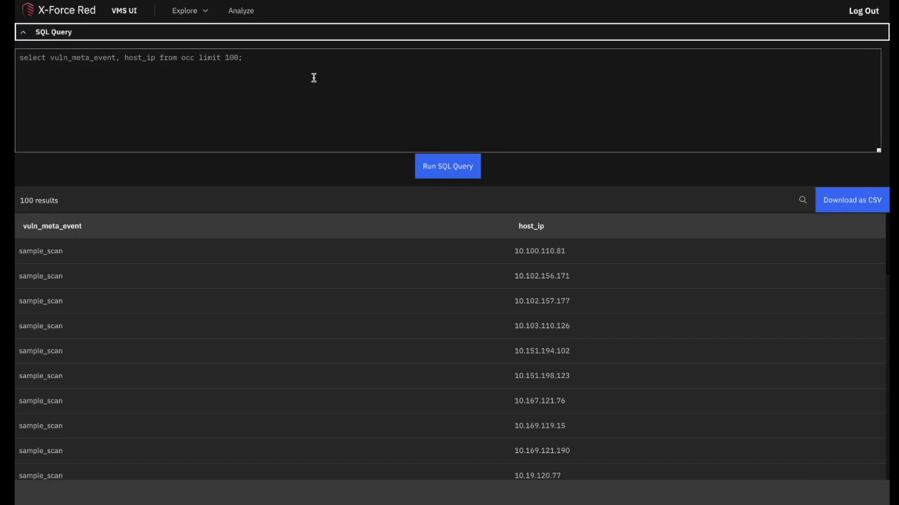
left_click_drag(309, 61, 16, 57)
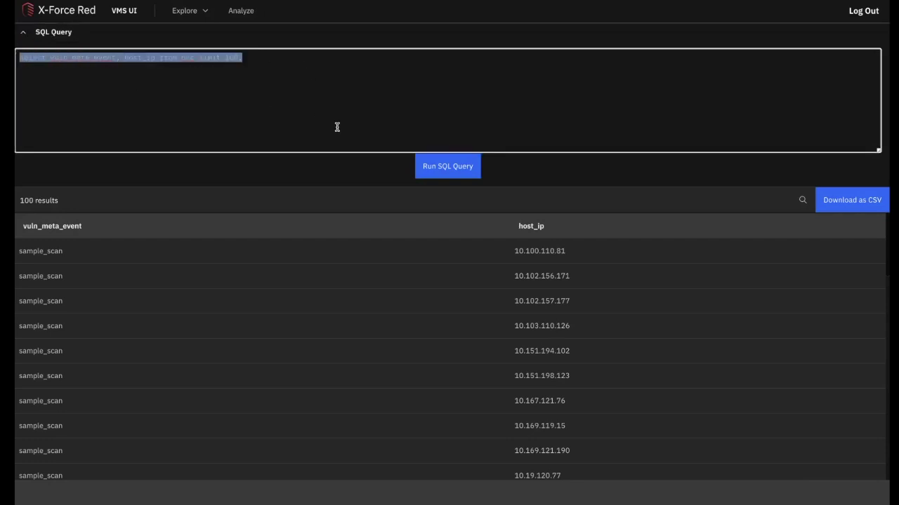
type("SELECT occ.host_ip AS IP, occ.vuln_id AS CVE__________, nessus.n_cvss AS CVSS, occ.host_profile AS Profile, occ.xfr_score AS Threat, nessus.xfr_exploits AS WX, nessus.xfr_utility AS Utility, occ.ag_c_risk AS \"Clinical Risk\", occ.ag_o_risk AS \"Organizational Risk\", occ.ag_f_risk AS \"Financial Risk\", occ.ag_r_risk AS \"Regulatory Risk\", nessus.xfr_comments AS \"Comments____________________________________\" FROM occ JOIN nessus where vuln_id = n_vulnid AND occ.ag_c_risk IS NOT NULL ORDER BY Threat DESC;")
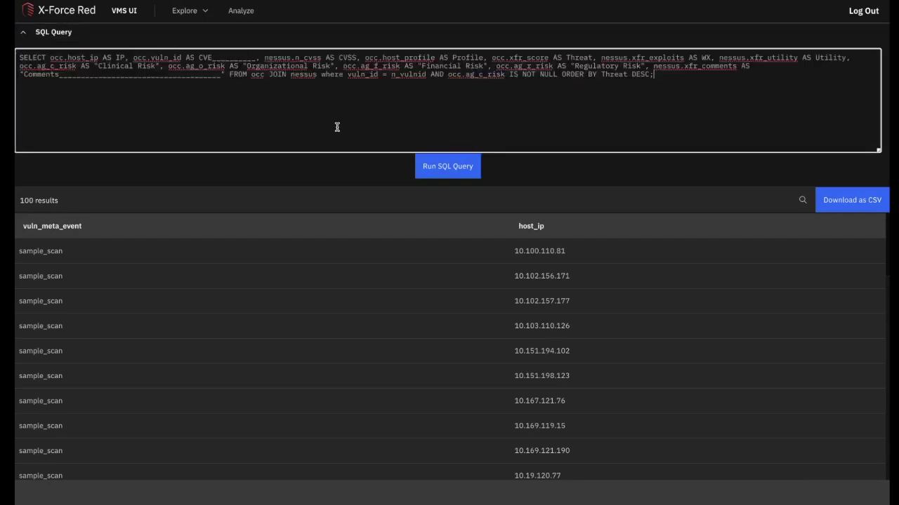
left_click(447, 166)
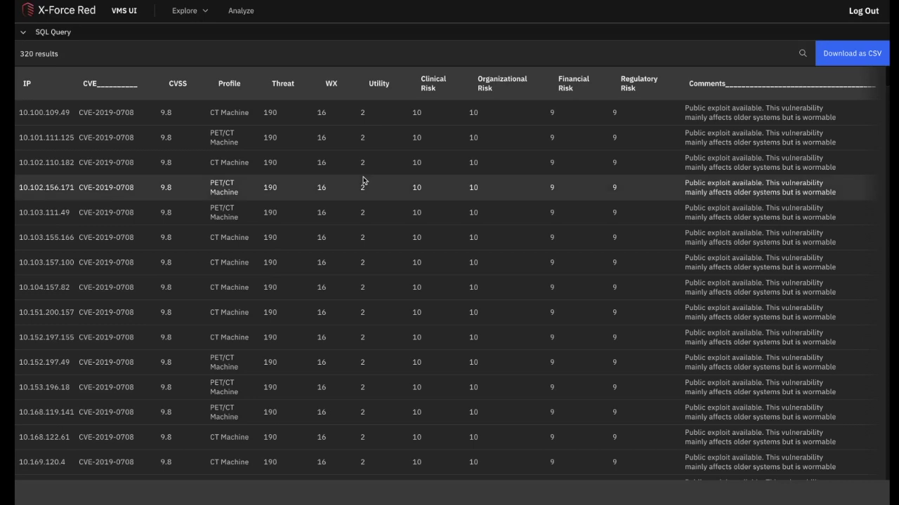
scroll(363, 181, "down", 5)
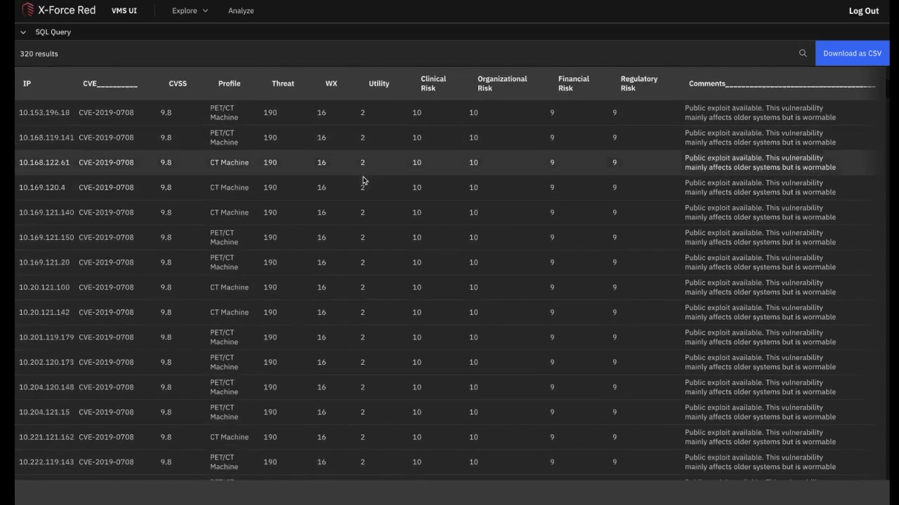
scroll(363, 180, "down", 5)
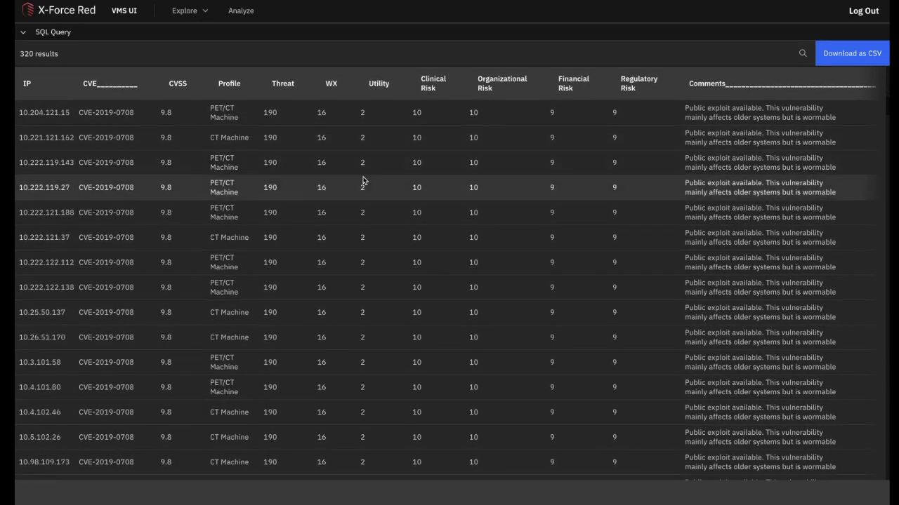
Review the query results across device profiles, comparing their CVEs, threat scores and risk ratings
scroll(363, 180, "down", 2)
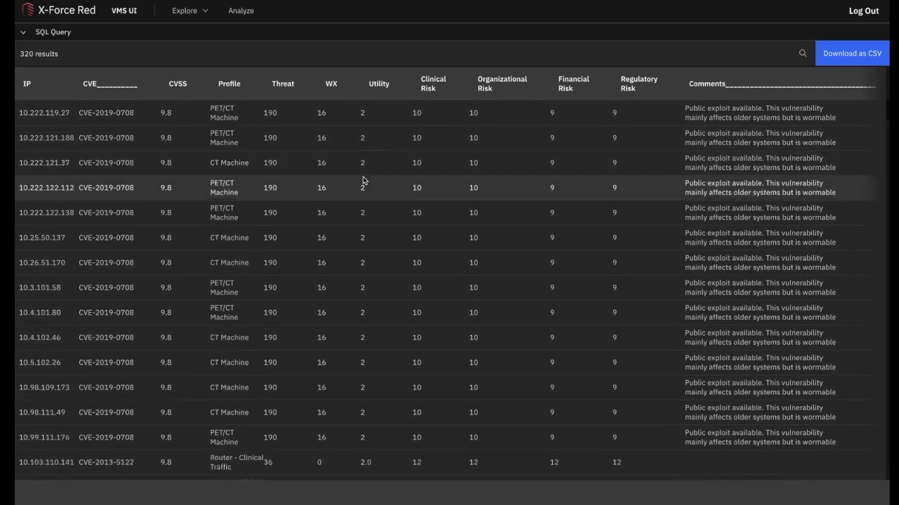
scroll(363, 180, "down", 5)
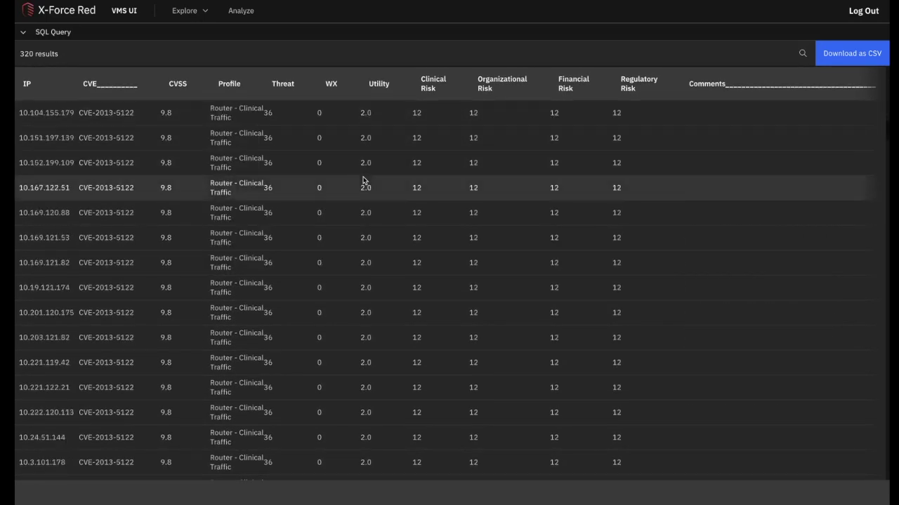
scroll(363, 180, "down", 2)
scroll(363, 180, "down", 3)
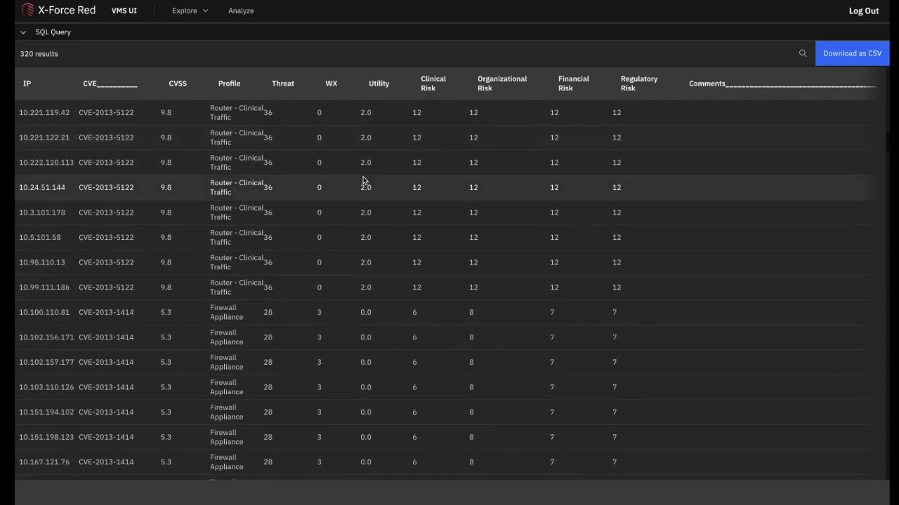
scroll(363, 180, "down", 10)
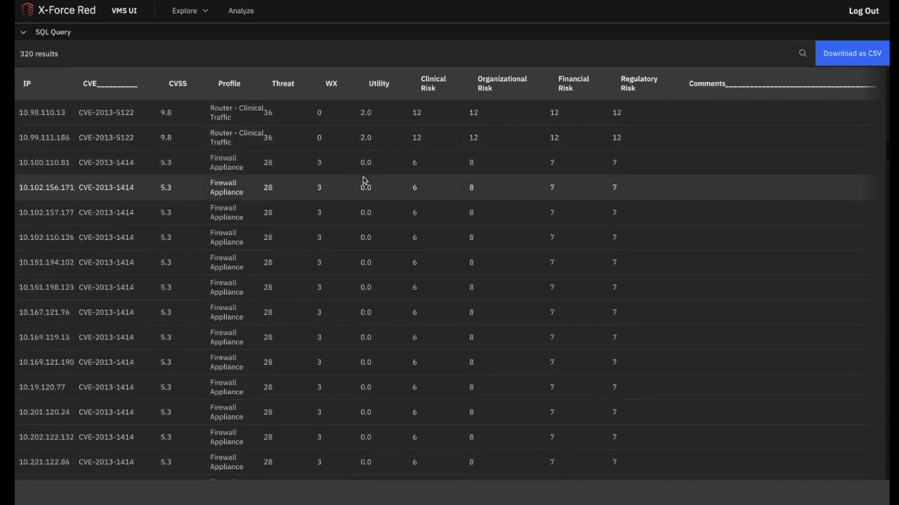
scroll(363, 180, "up", 8)
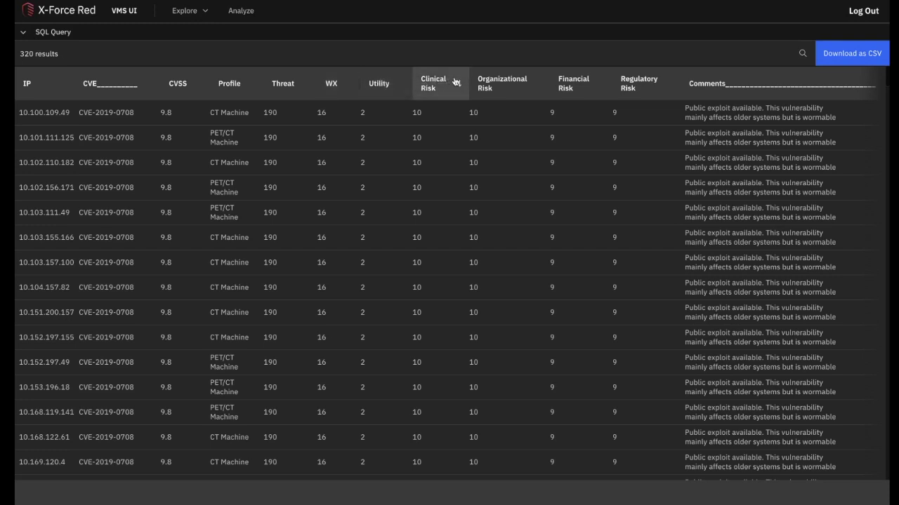
Sort the query results by Clinical Risk, switch to Financial Risk, and return to sorting by Threat with the highest scores first
left_click(455, 82)
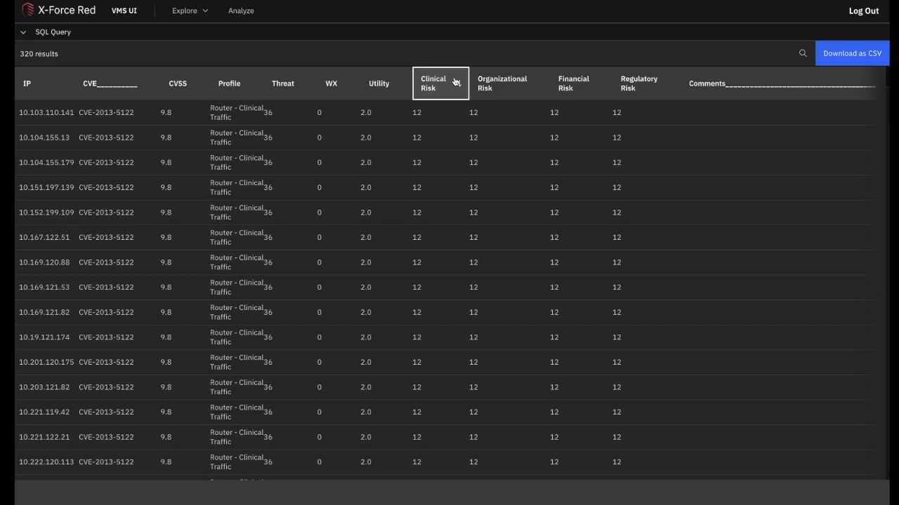
left_click(607, 83)
left_click(608, 84)
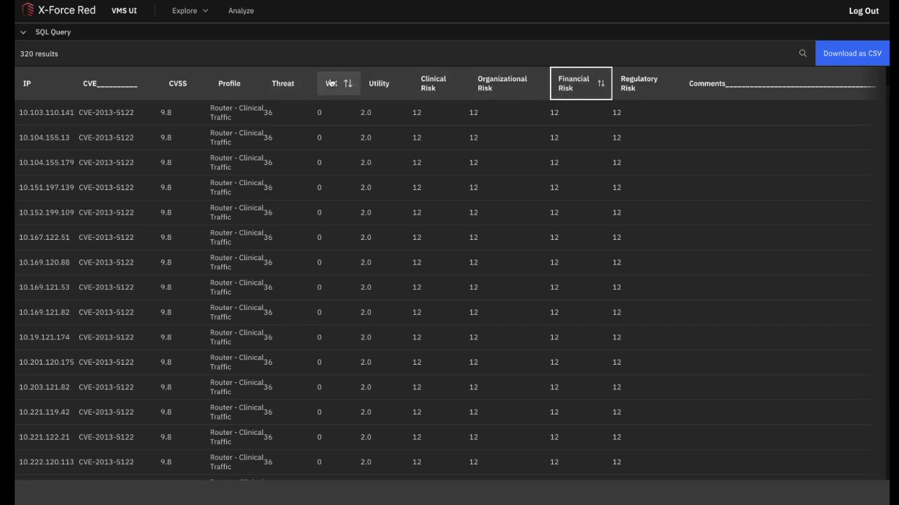
left_click(300, 86)
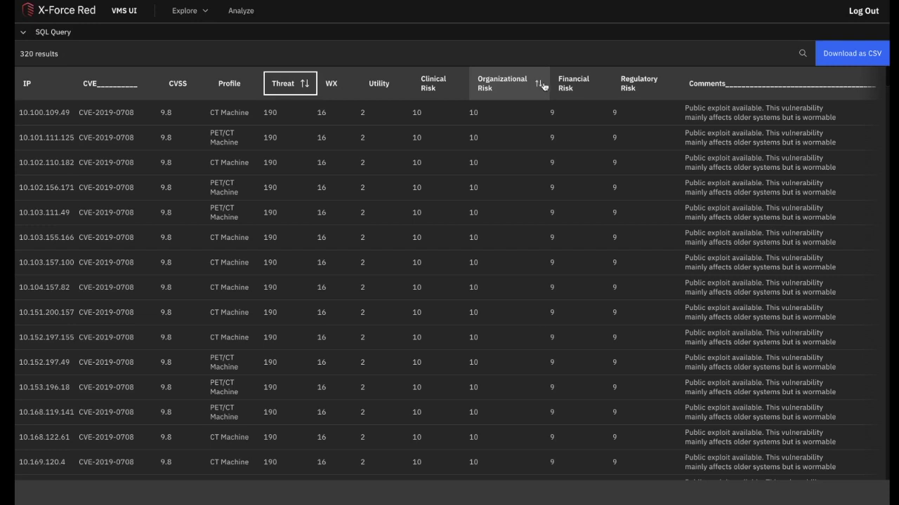
Filter the query results table by "CT machine", and replace that filter with "defi" to find defibrillators
left_click(801, 53)
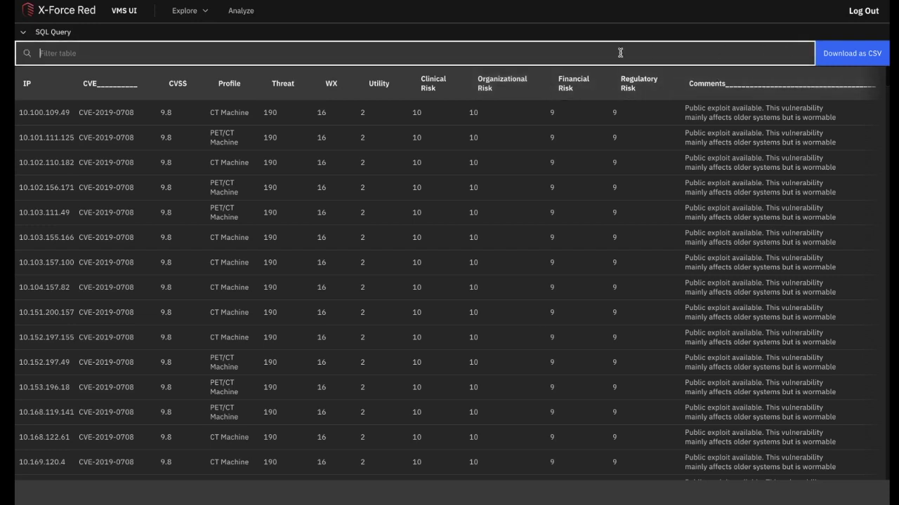
type("CT machine")
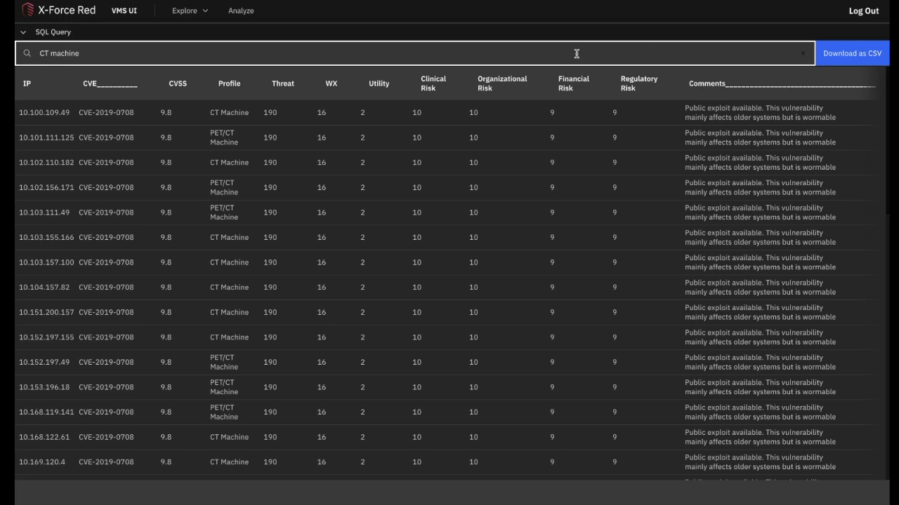
triple_click(300, 48)
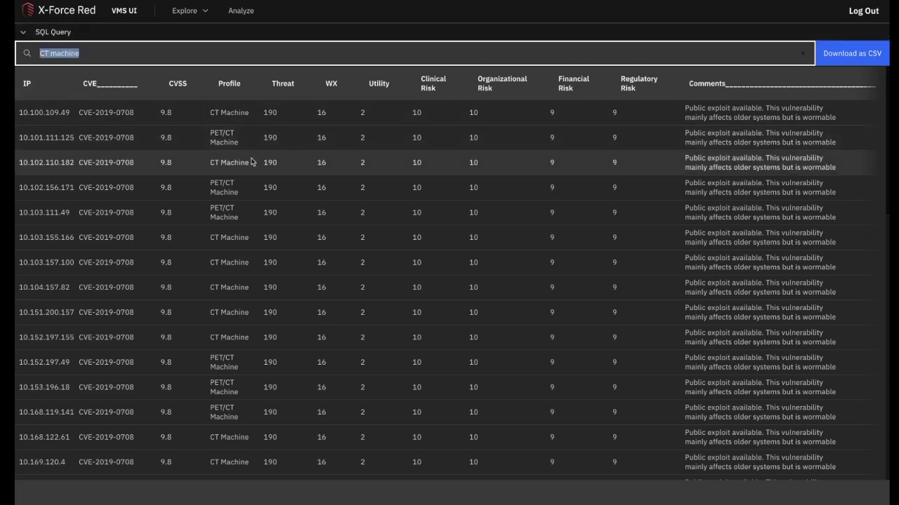
type("de")
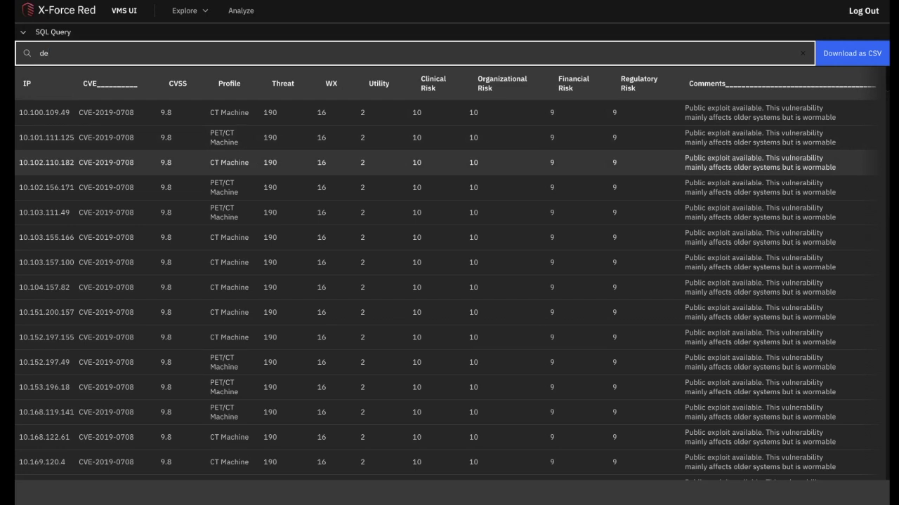
type("fi")
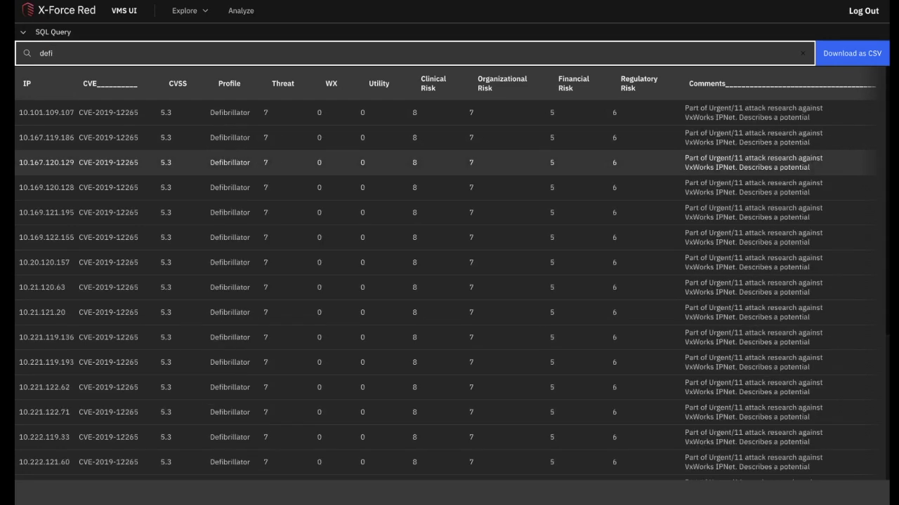
Try filtering the results table by "bloo" instead of the defibrillator term
key("BackSpace")
key("BackSpace")
key("BackSpace")
key("BackSpace")
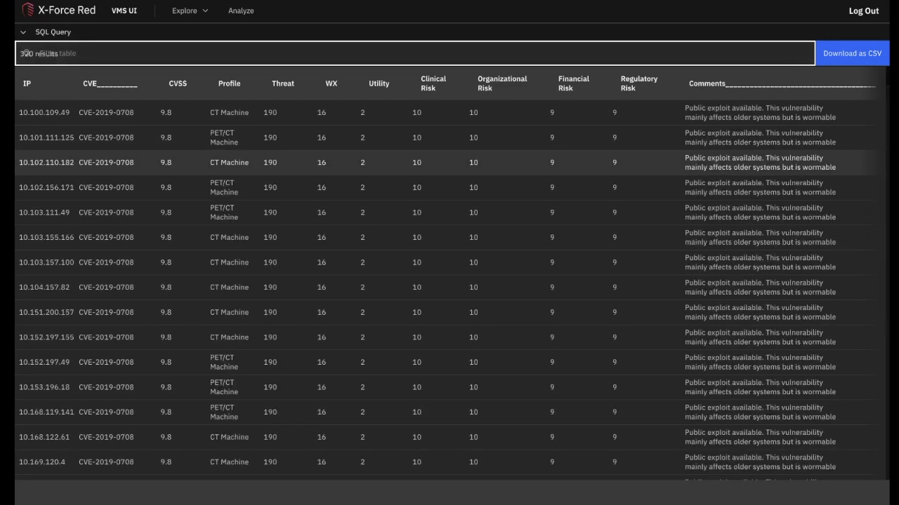
type("bloo")
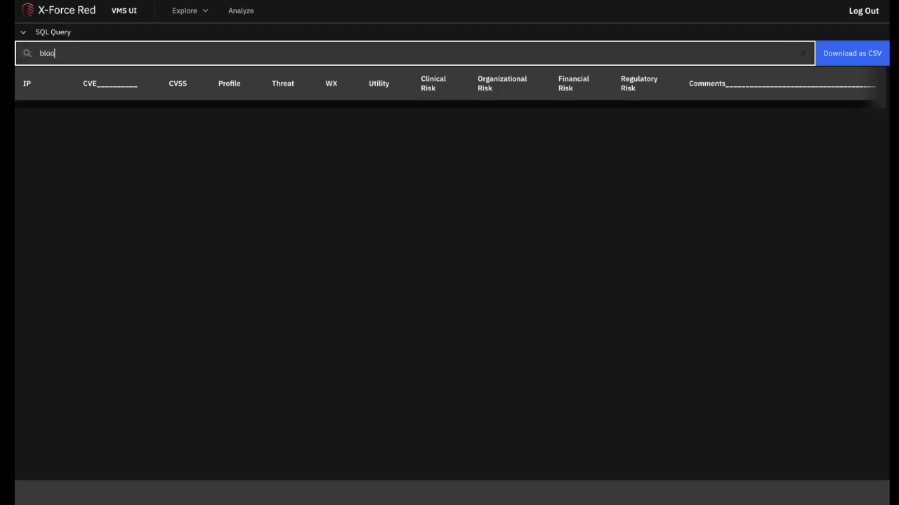
Replace the table filter with the CVE number fragment "0708" and review all matching hosts
key("BackSpace")
key("BackSpace")
key("BackSpace")
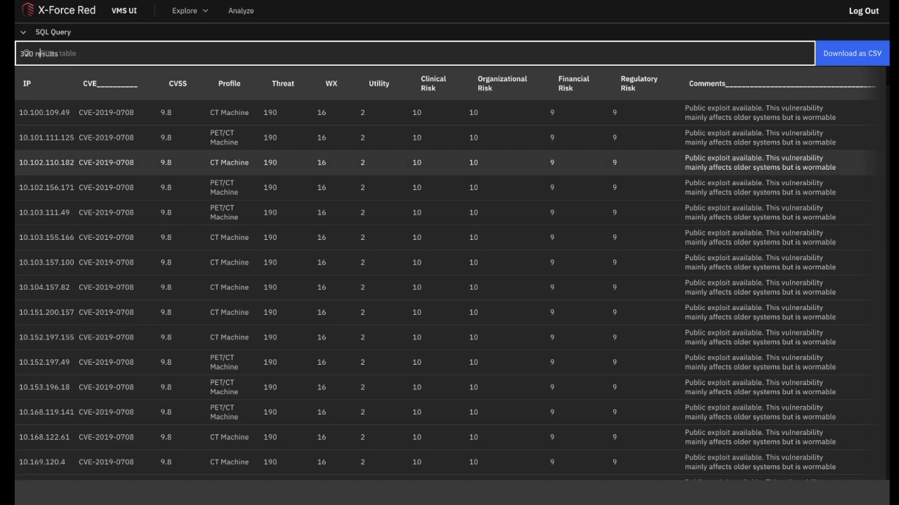
type("0708")
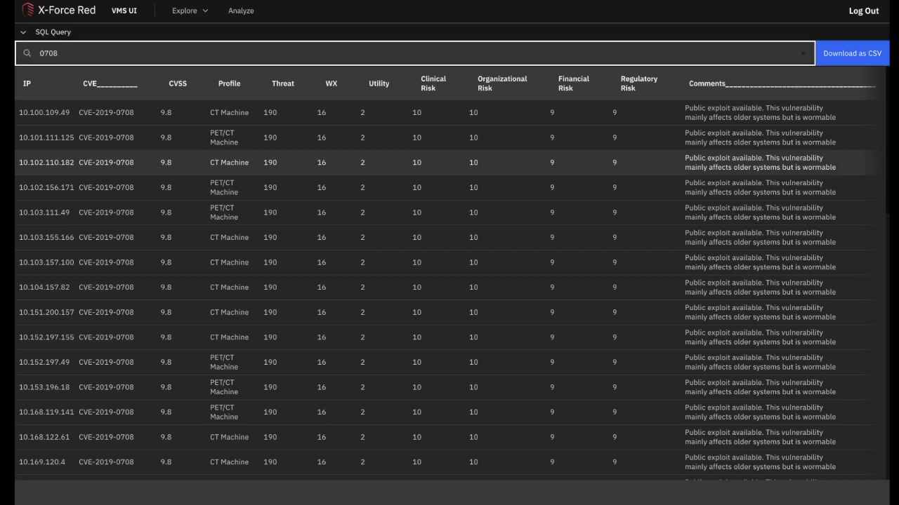
scroll(259, 285, "down", 10)
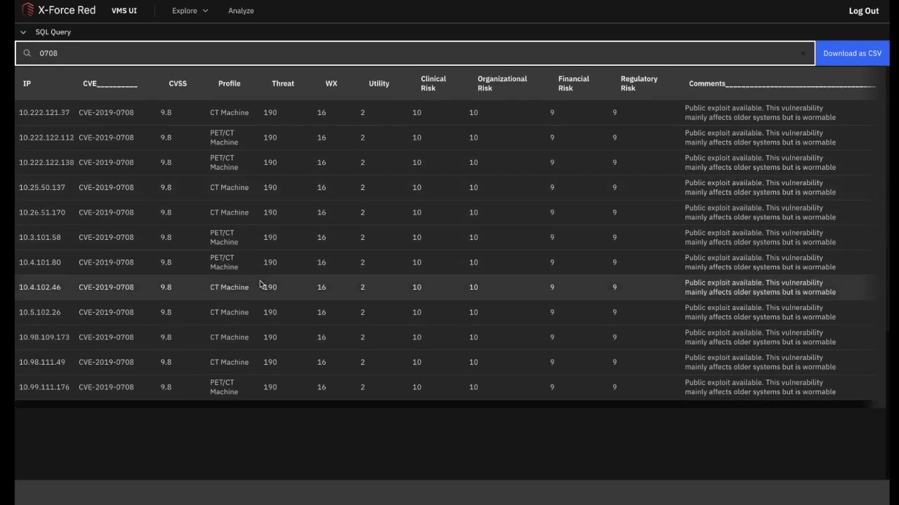
scroll(259, 285, "up", 10)
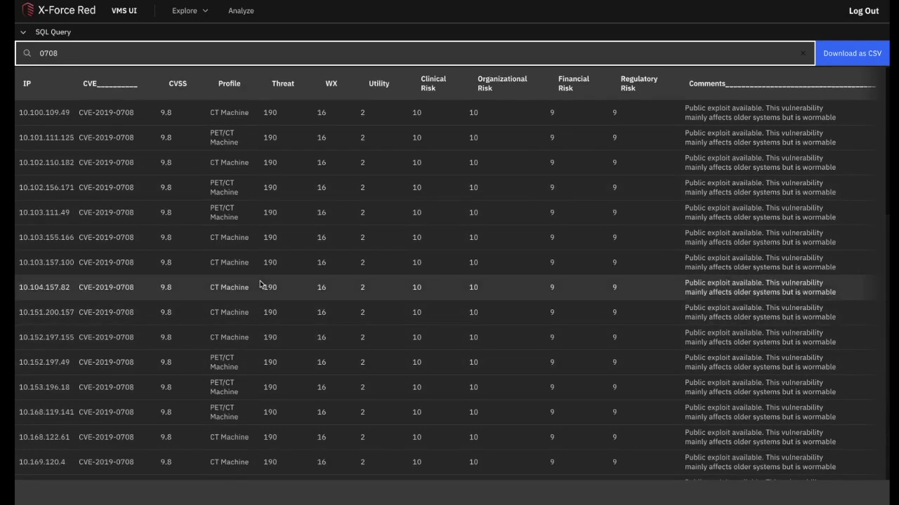